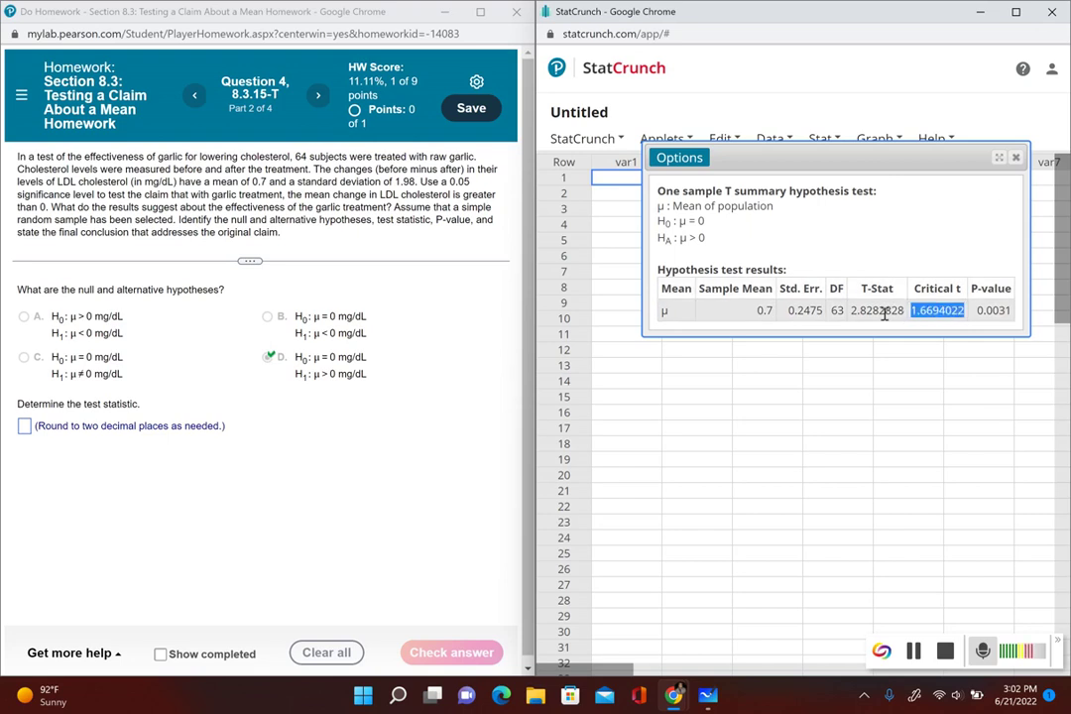
Select the t statistic 2.8282828 in the StatCrunch results and return to the whiteboard notes
{"action": "double_click", "coordinate": [878, 310]}
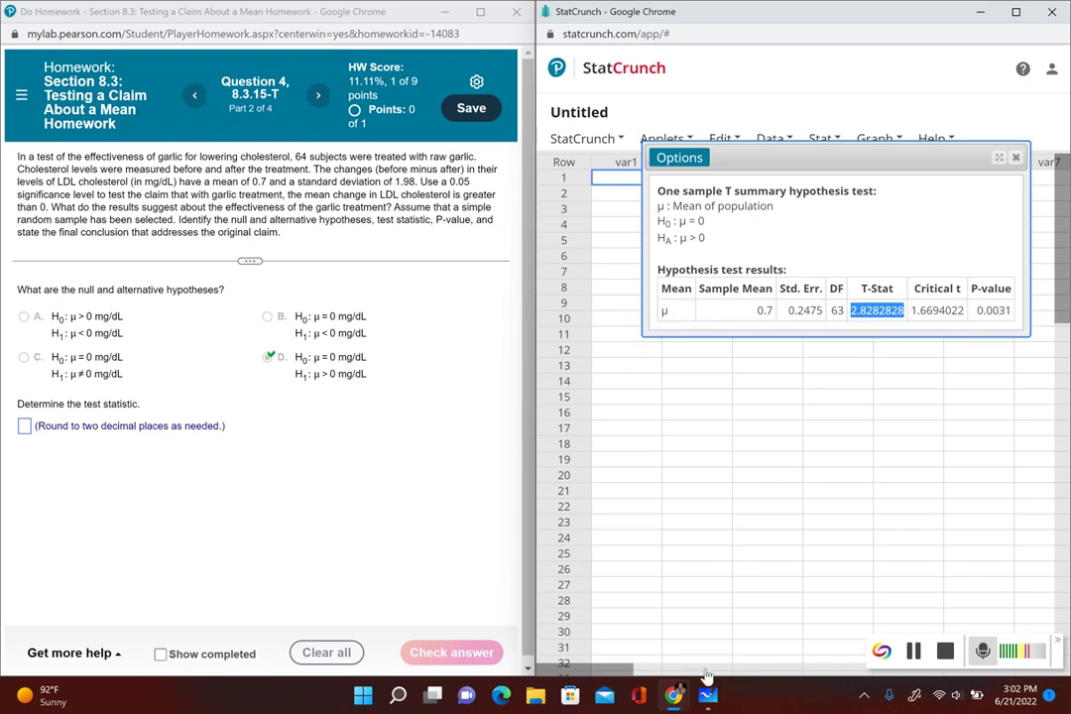
{"action": "mouse_move", "coordinate": [674, 694]}
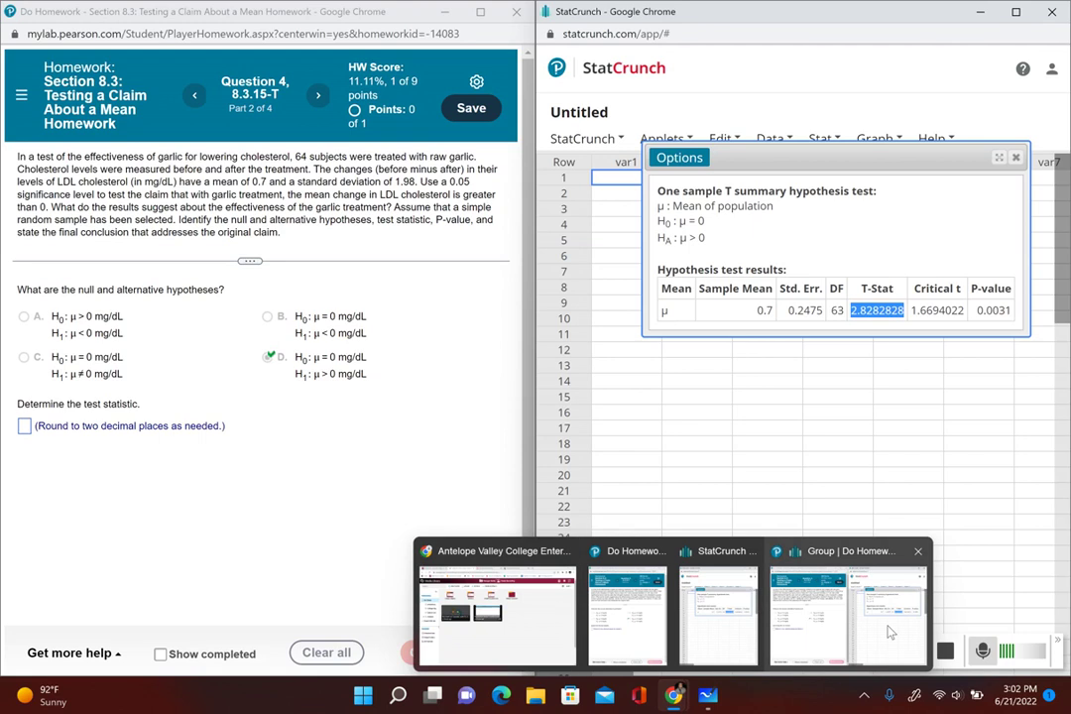
{"action": "left_click", "coordinate": [708, 697]}
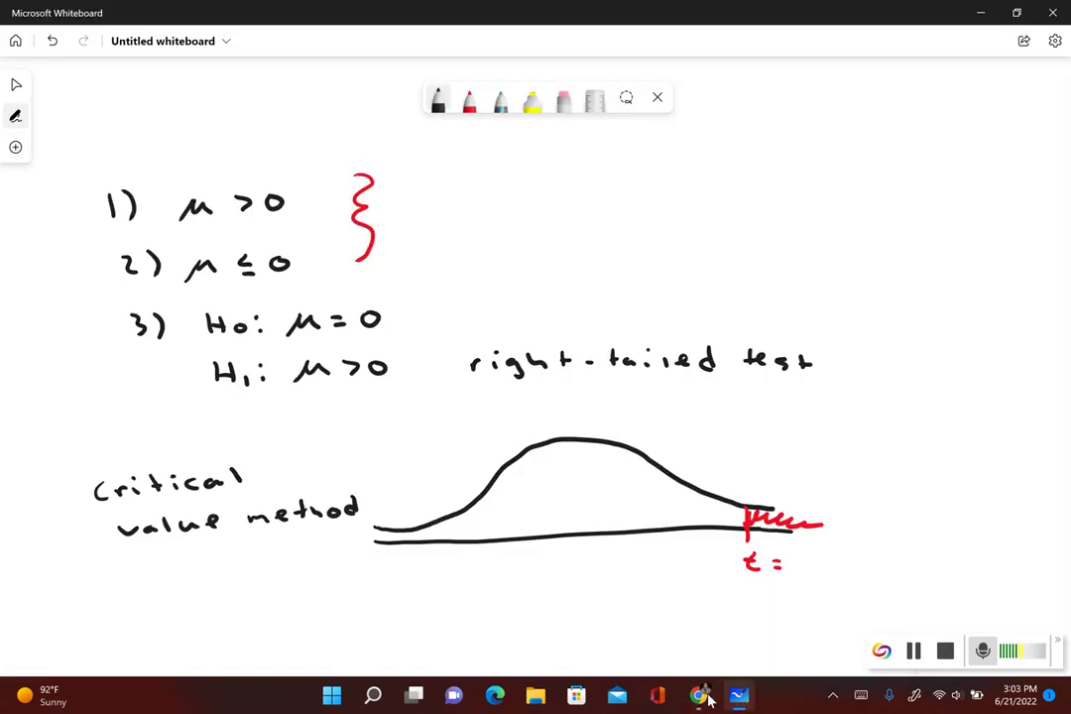
Write the critical value t = 1.67 in red ink beside the shaded right tail
{"action": "left_click", "coordinate": [469, 99]}
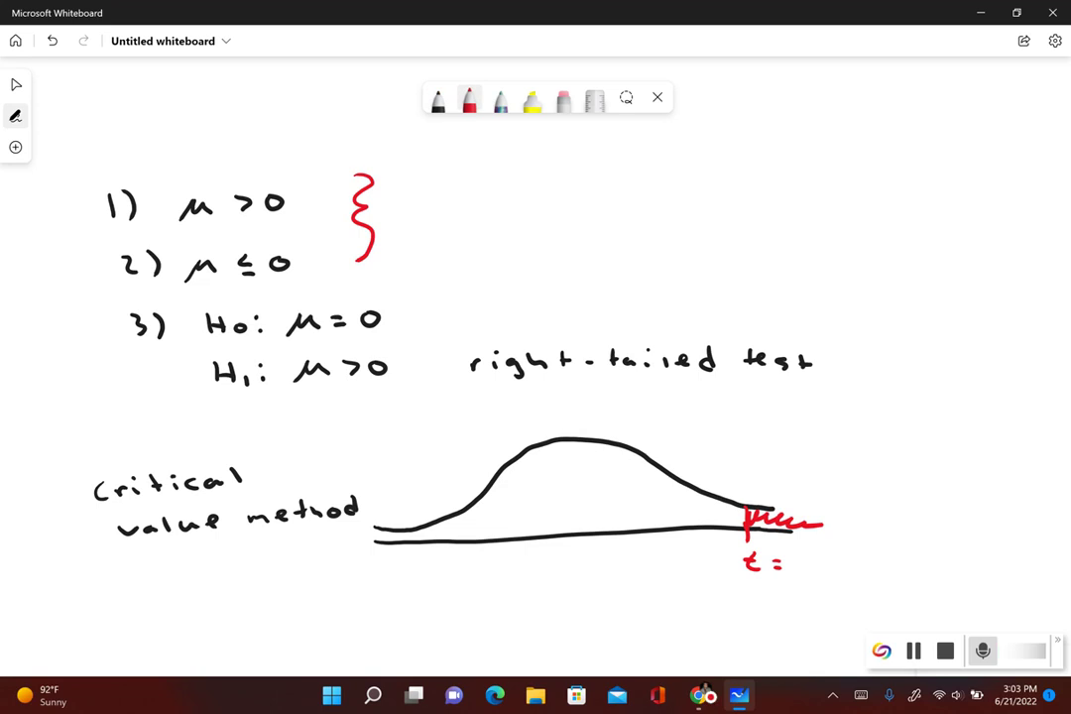
{"action": "mouse_move", "coordinate": [794, 555]}
{"action": "left_mouse_down"}
{"action": "mouse_move", "coordinate": [795, 570]}
{"action": "mouse_move", "coordinate": [841, 575]}
{"action": "left_mouse_up"}
{"action": "left_click", "coordinate": [806, 568]}
{"action": "left_click", "coordinate": [438, 99]}
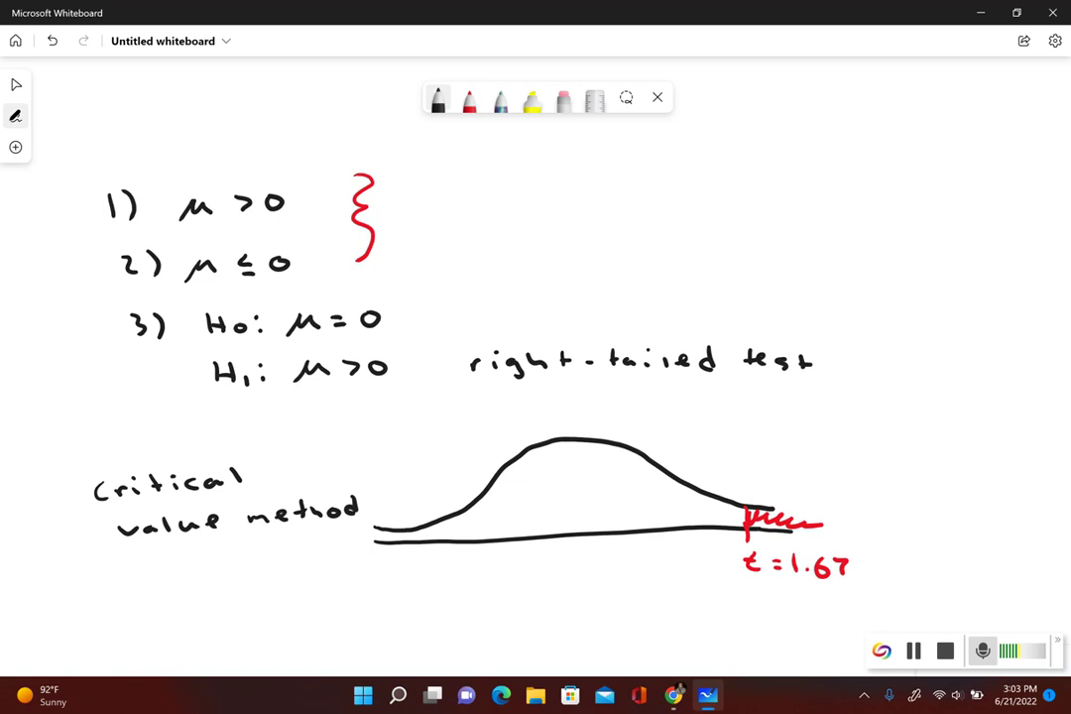
{"action": "mouse_move", "coordinate": [676, 697]}
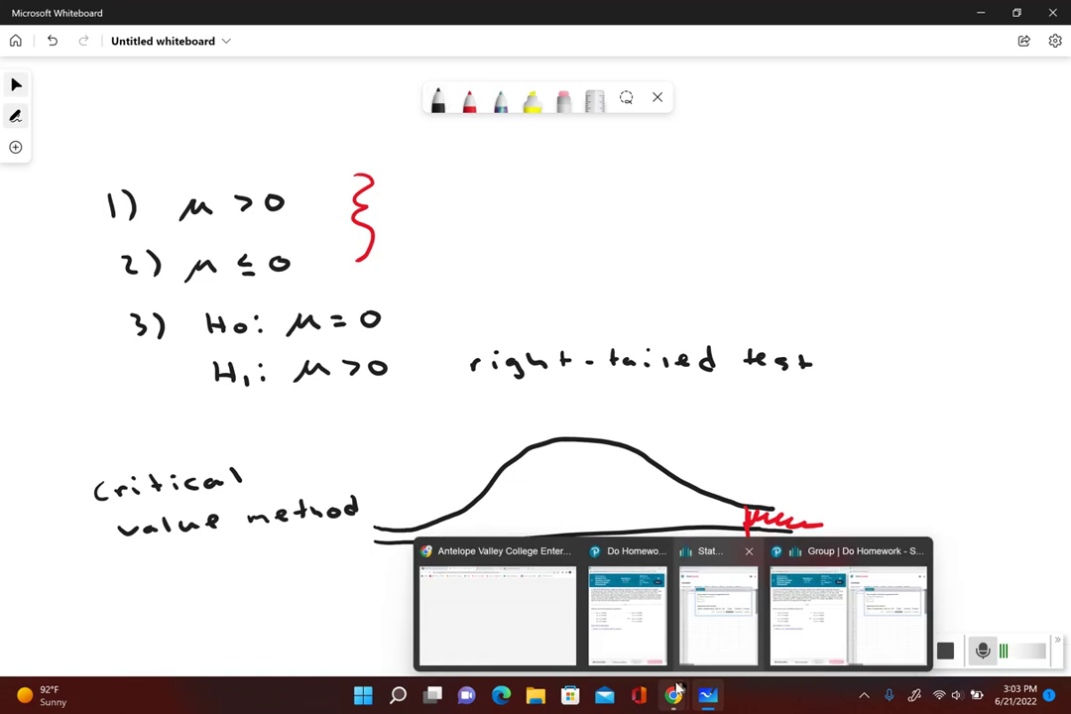
{"action": "left_click", "coordinate": [799, 622]}
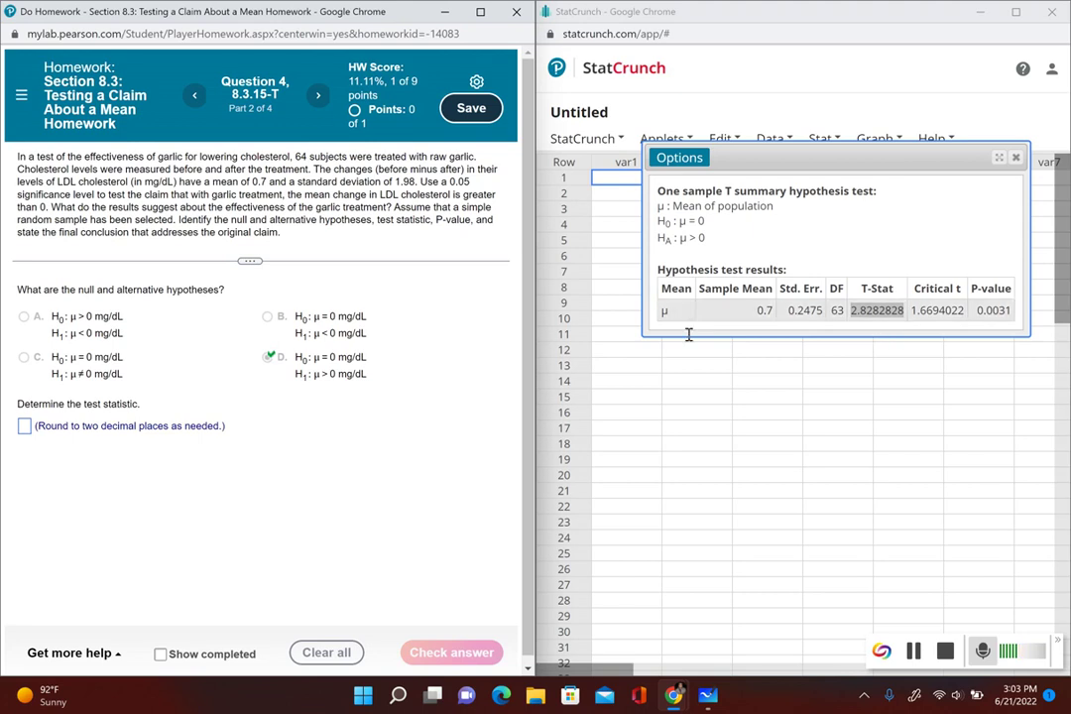
Enter 2.83 as the test statistic, submit it, and dismiss the Good job feedback
{"action": "left_click", "coordinate": [25, 426]}
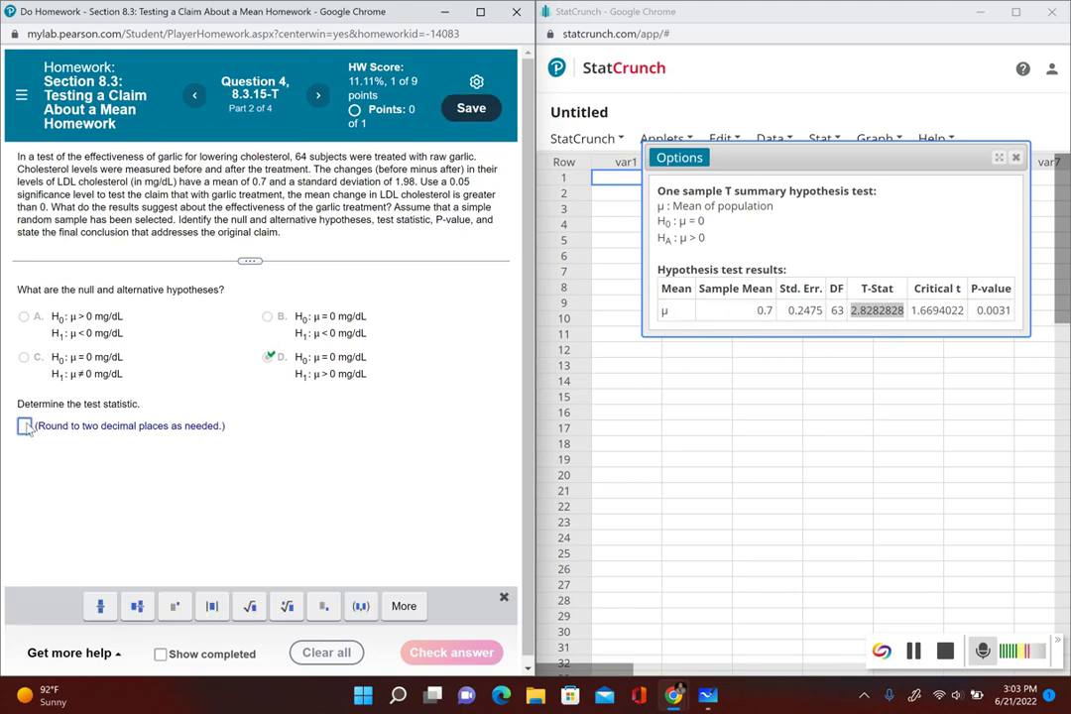
{"action": "type", "text": "2.83"}
{"action": "key", "text": "Return"}
{"action": "left_click", "coordinate": [229, 393]}
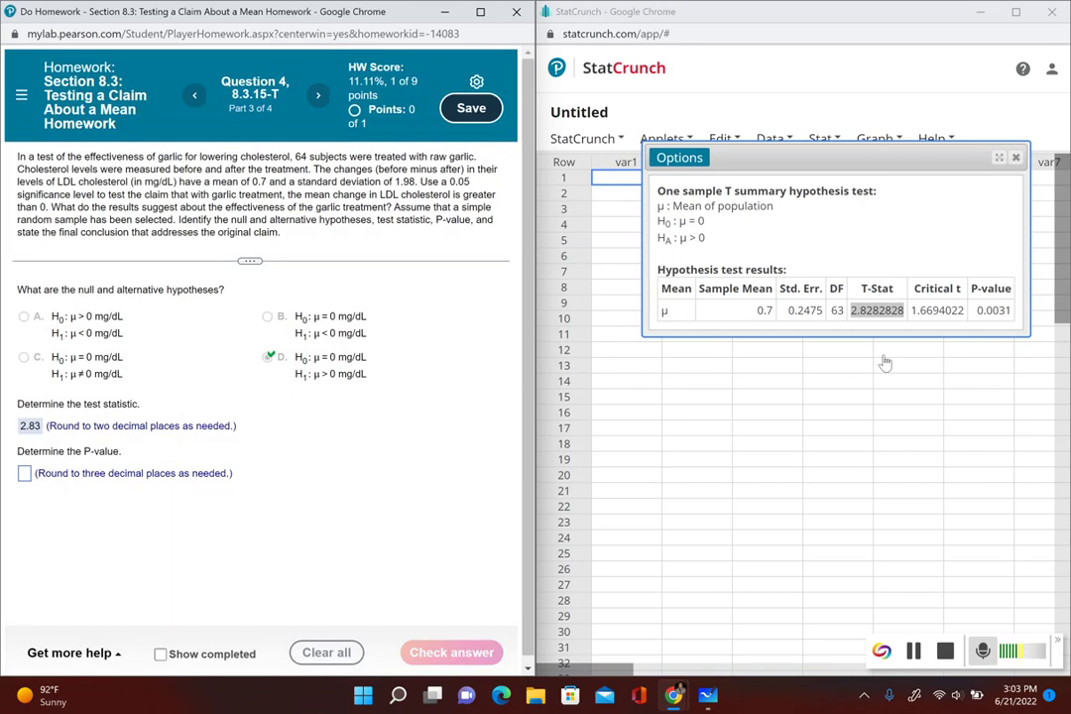
{"action": "left_click", "coordinate": [707, 695]}
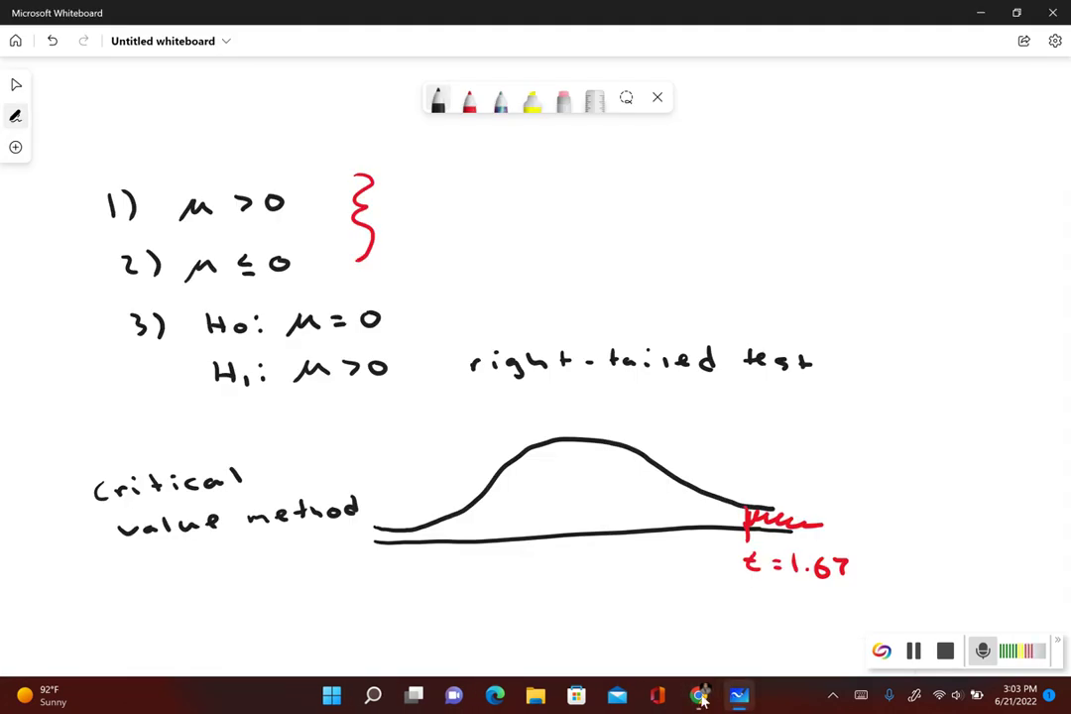
Write 't = 2.83' right of the curve and extend its right tail past the shading
{"action": "left_click", "coordinate": [438, 99]}
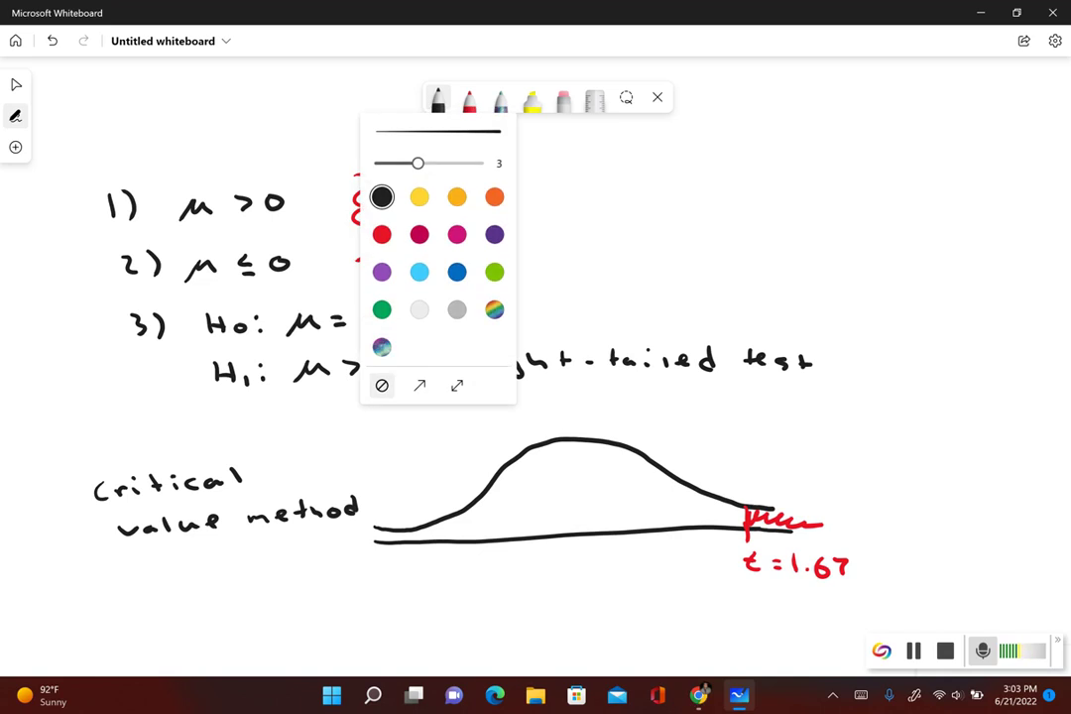
{"action": "key", "text": "Escape"}
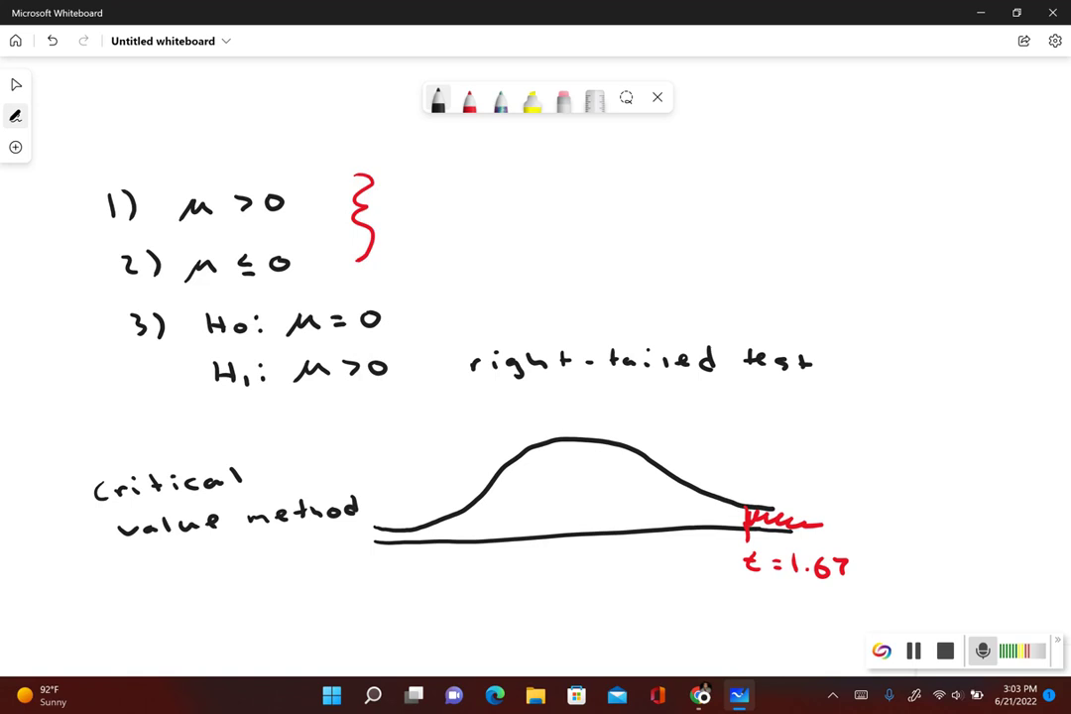
{"action": "mouse_move", "coordinate": [840, 529]}
{"action": "left_mouse_down"}
{"action": "mouse_move", "coordinate": [845, 545]}
{"action": "mouse_move", "coordinate": [849, 536]}
{"action": "left_mouse_up"}
{"action": "left_click_drag", "start_coordinate": [857, 539], "coordinate": [891, 547]}
{"action": "left_click", "coordinate": [896, 547]}
{"action": "mouse_move", "coordinate": [910, 535]}
{"action": "left_mouse_down"}
{"action": "mouse_move", "coordinate": [905, 547]}
{"action": "mouse_move", "coordinate": [907, 535]}
{"action": "left_mouse_up"}
{"action": "left_click_drag", "start_coordinate": [918, 535], "coordinate": [918, 549]}
{"action": "left_click_drag", "start_coordinate": [773, 507], "coordinate": [826, 516]}
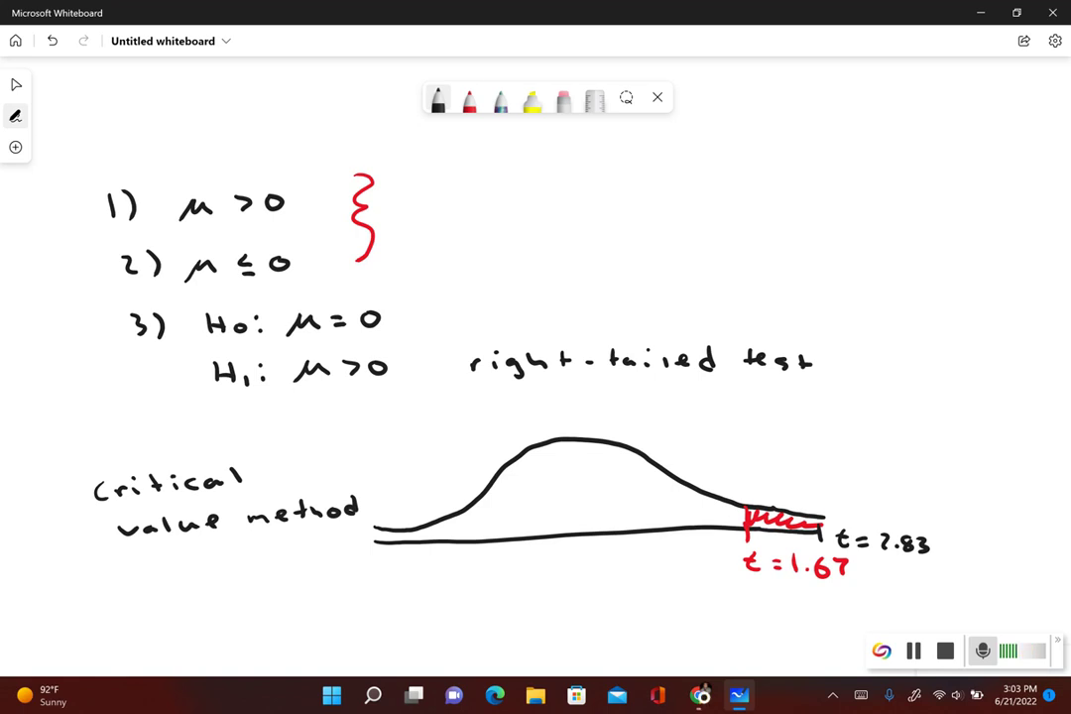
Write the conclusion 'reject Ho' at the bottom left of the whiteboard
{"action": "left_click_drag", "start_coordinate": [140, 626], "coordinate": [134, 640]}
{"action": "left_click_drag", "start_coordinate": [150, 631], "coordinate": [168, 646]}
{"action": "left_click_drag", "start_coordinate": [187, 632], "coordinate": [213, 641]}
{"action": "mouse_move", "coordinate": [224, 621]}
{"action": "left_mouse_down"}
{"action": "mouse_move", "coordinate": [228, 641]}
{"action": "mouse_move", "coordinate": [238, 625]}
{"action": "mouse_move", "coordinate": [265, 641]}
{"action": "left_mouse_up"}
{"action": "mouse_move", "coordinate": [279, 621]}
{"action": "left_mouse_down"}
{"action": "mouse_move", "coordinate": [279, 641]}
{"action": "mouse_move", "coordinate": [280, 630]}
{"action": "left_mouse_up"}
{"action": "left_click_drag", "start_coordinate": [294, 629], "coordinate": [292, 631]}
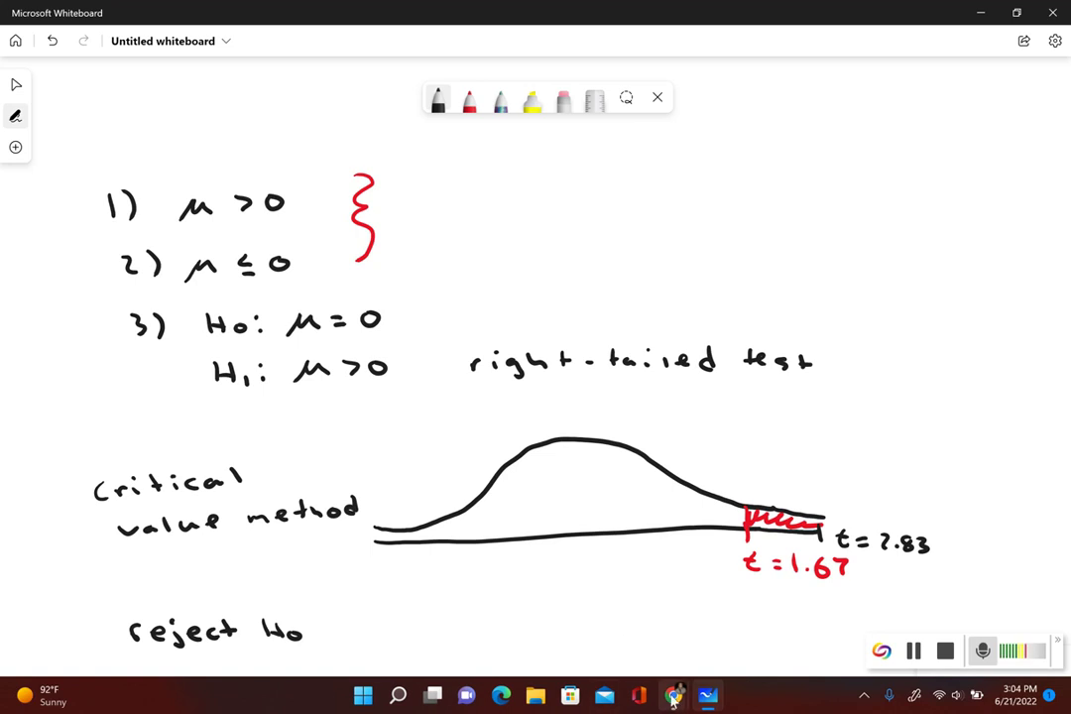
{"action": "mouse_move", "coordinate": [675, 694]}
{"action": "left_click", "coordinate": [816, 609]}
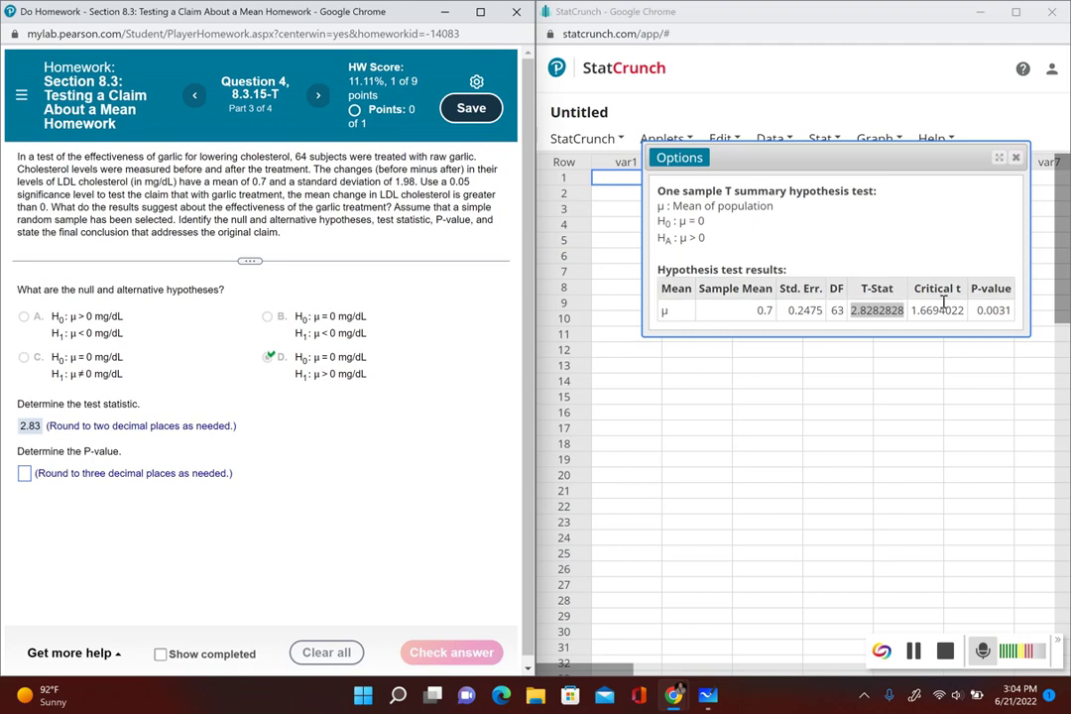
Enter 0.003 as the P-value, rounded from StatCrunch's 0.0031, and submit it
{"action": "double_click", "coordinate": [987, 312]}
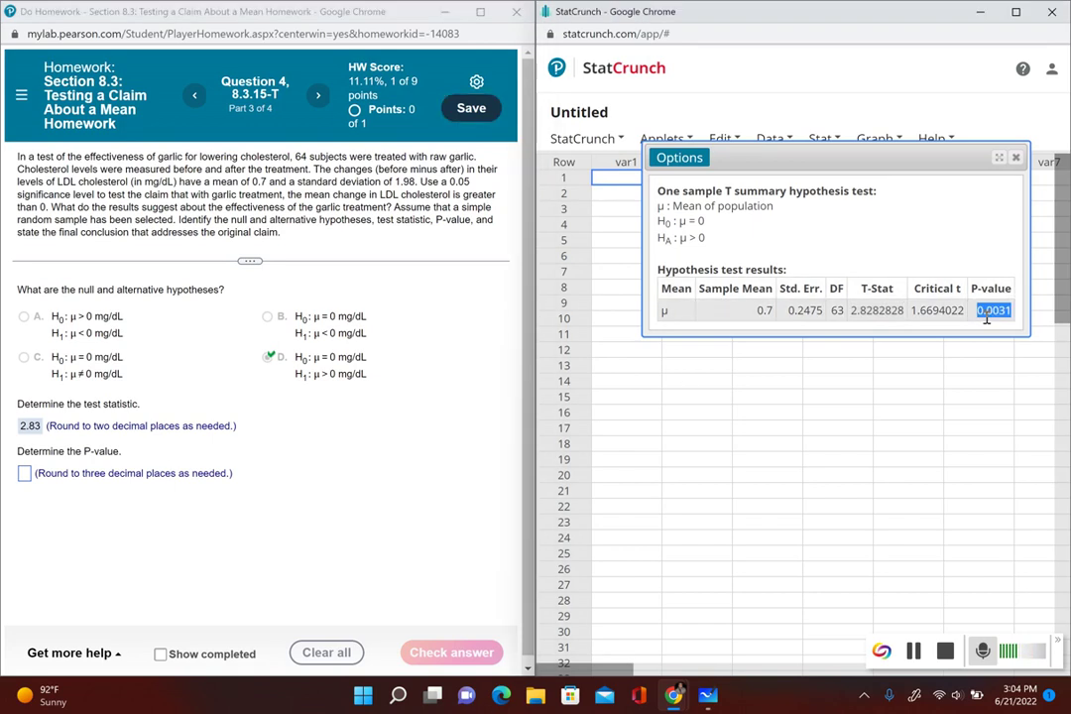
{"action": "left_click", "coordinate": [24, 474]}
{"action": "type", "text": "0.003"}
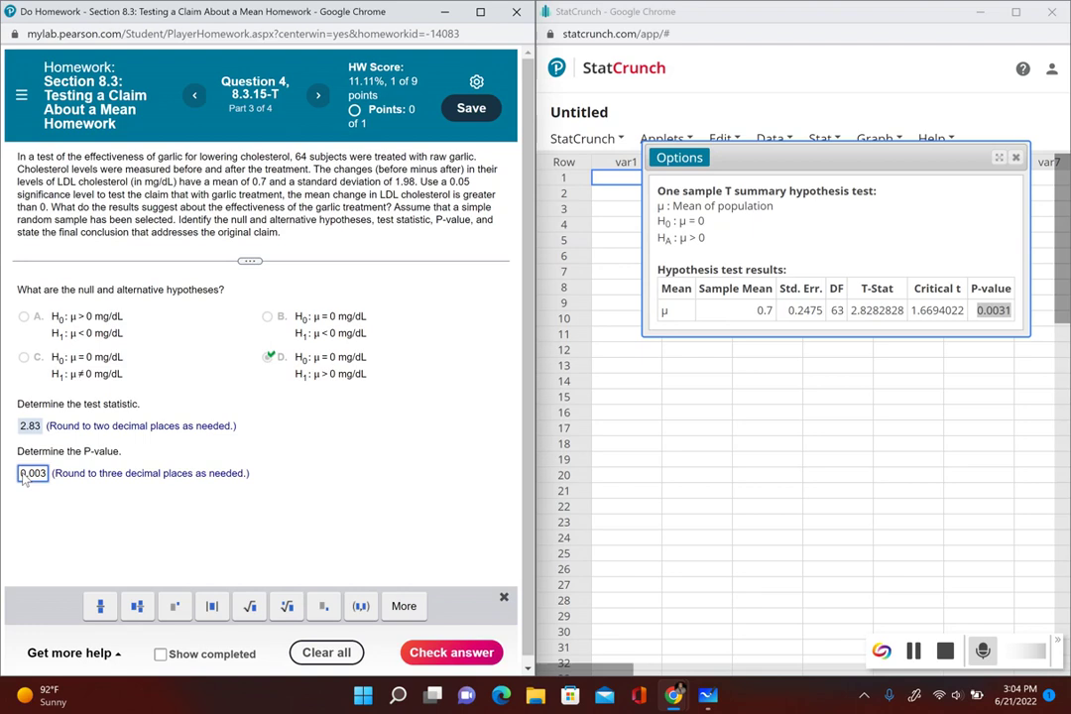
{"action": "key", "text": "Return"}
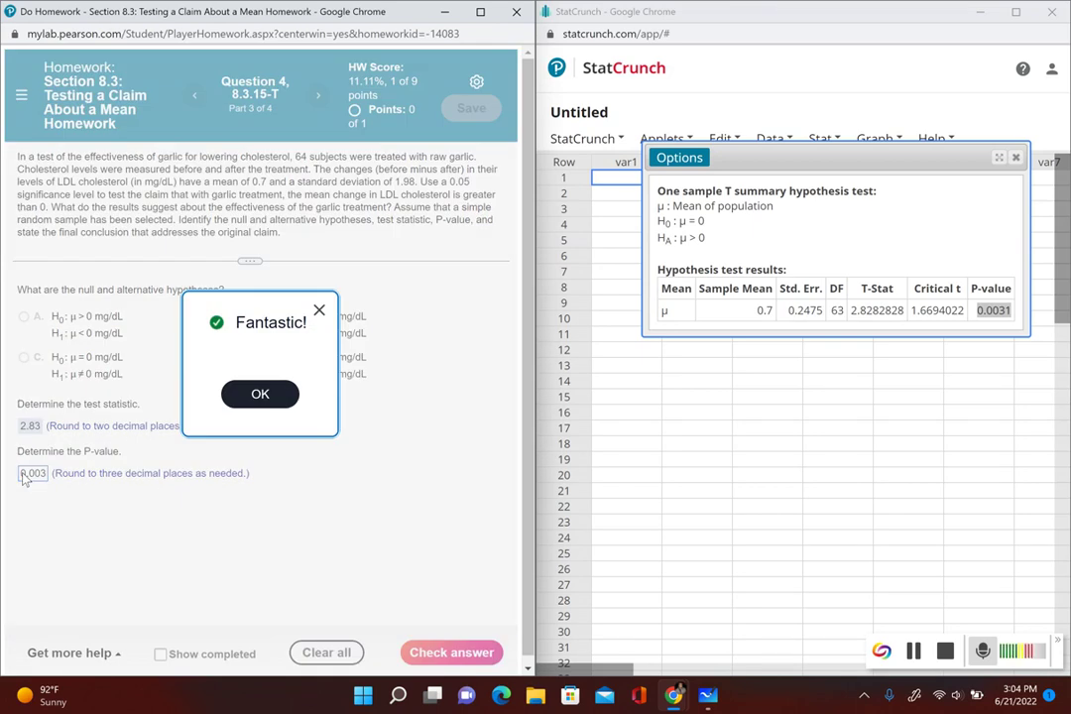
{"action": "left_click", "coordinate": [254, 399]}
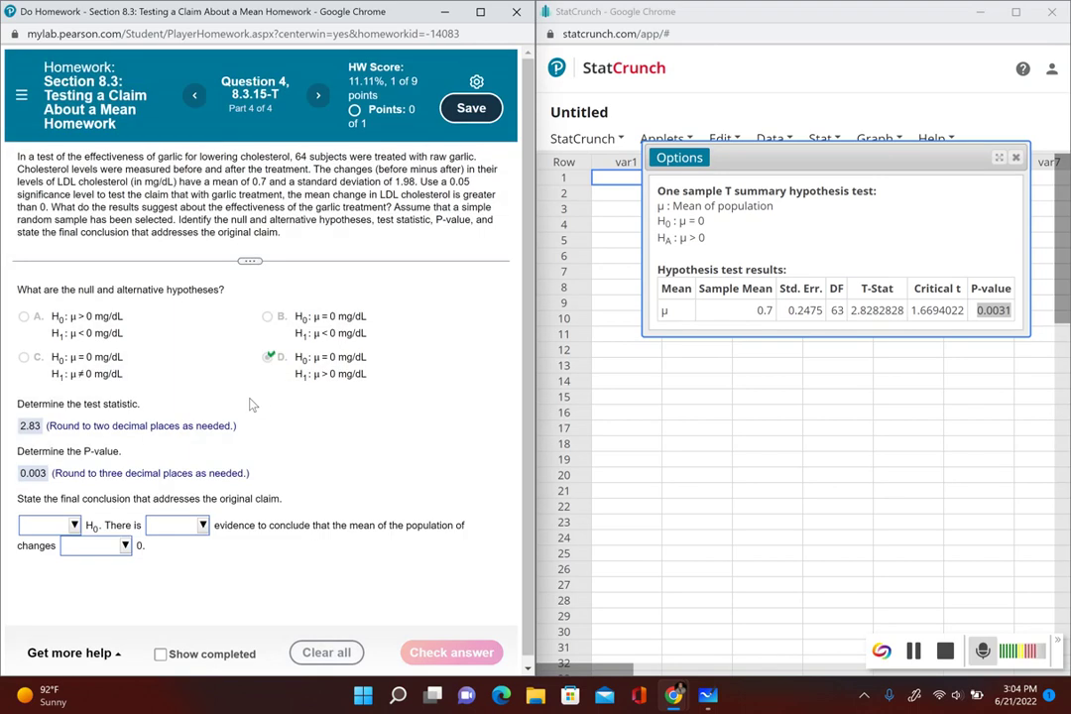
{"action": "key", "text": "alt+Tab"}
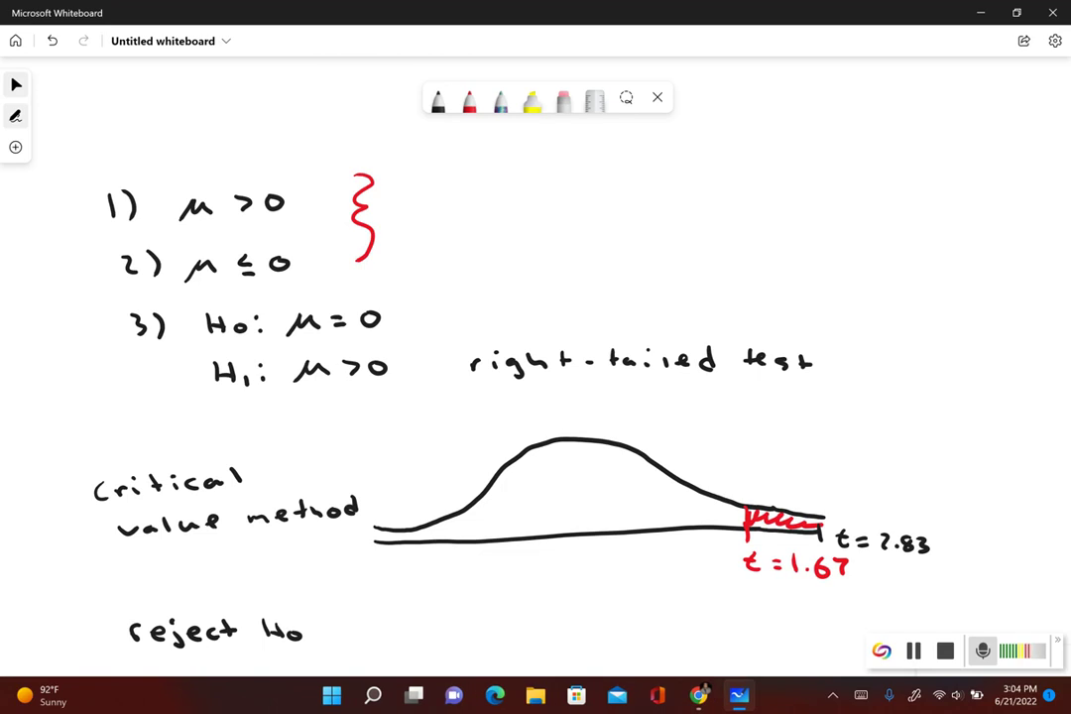
Write 'P-value 0.003' below the 'reject Ho' conclusion
{"action": "scroll", "coordinate": [535, 377], "scroll_direction": "down", "scroll_amount": 5}
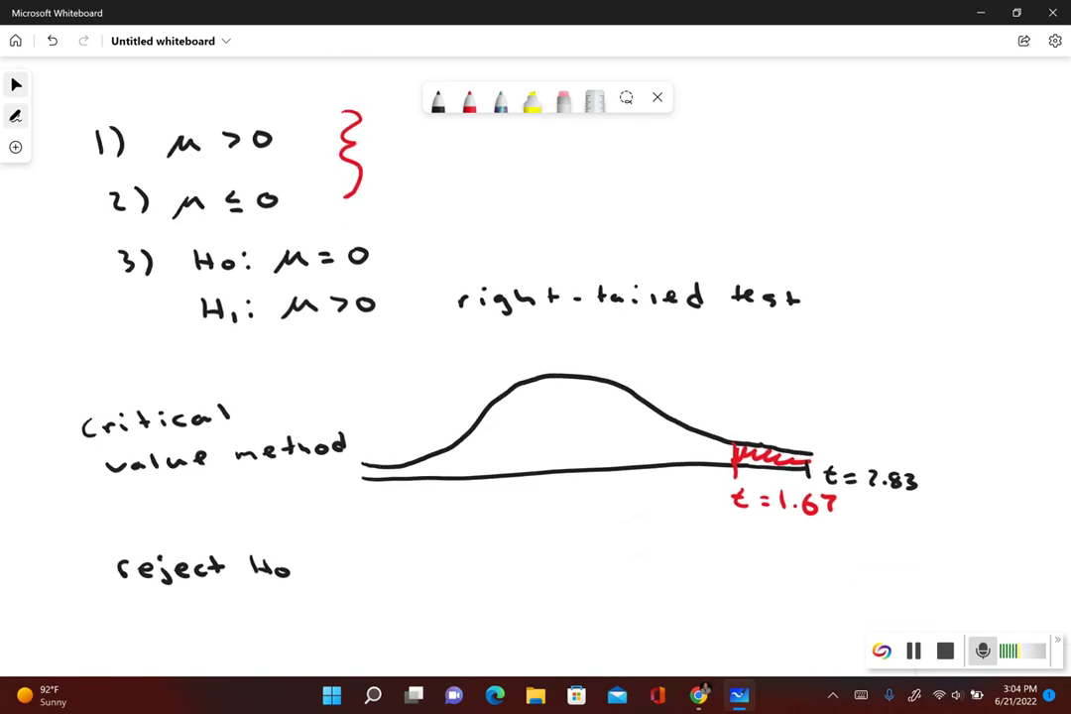
{"action": "mouse_move", "coordinate": [148, 474]}
{"action": "left_mouse_down"}
{"action": "mouse_move", "coordinate": [148, 498]}
{"action": "mouse_move", "coordinate": [149, 488]}
{"action": "mouse_move", "coordinate": [176, 489]}
{"action": "left_mouse_up"}
{"action": "left_click_drag", "start_coordinate": [182, 484], "coordinate": [241, 493]}
{"action": "mouse_move", "coordinate": [248, 483]}
{"action": "left_mouse_down"}
{"action": "mouse_move", "coordinate": [265, 492]}
{"action": "mouse_move", "coordinate": [288, 483]}
{"action": "left_mouse_up"}
{"action": "left_click", "coordinate": [252, 400]}
{"action": "left_click_drag", "start_coordinate": [202, 524], "coordinate": [253, 526]}
{"action": "left_click", "coordinate": [211, 533]}
{"action": "left_click_drag", "start_coordinate": [268, 523], "coordinate": [270, 539]}
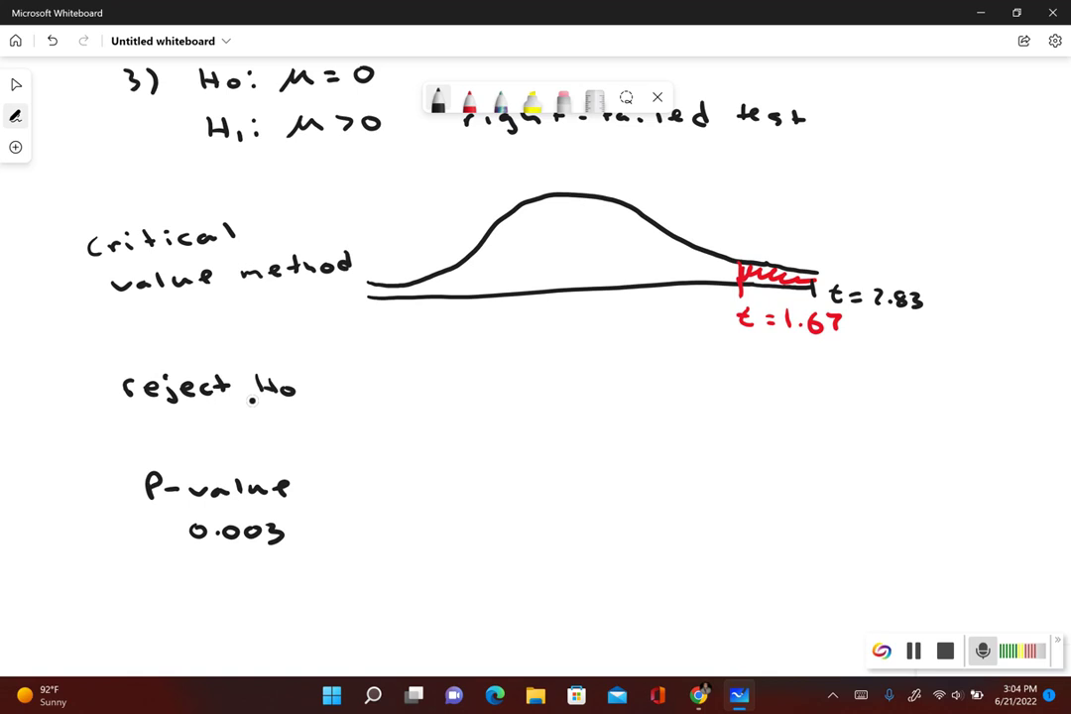
Add '≤ α 0.05' beside the P-value and circle 'reject Ho'
{"action": "mouse_move", "coordinate": [440, 485]}
{"action": "left_mouse_down"}
{"action": "mouse_move", "coordinate": [425, 537]}
{"action": "mouse_move", "coordinate": [434, 527]}
{"action": "left_mouse_up"}
{"action": "left_click", "coordinate": [447, 539]}
{"action": "mouse_move", "coordinate": [467, 528]}
{"action": "left_mouse_down"}
{"action": "mouse_move", "coordinate": [459, 538]}
{"action": "mouse_move", "coordinate": [468, 527]}
{"action": "left_mouse_up"}
{"action": "mouse_move", "coordinate": [485, 530]}
{"action": "left_mouse_down"}
{"action": "mouse_move", "coordinate": [499, 529]}
{"action": "mouse_move", "coordinate": [484, 542]}
{"action": "left_mouse_up"}
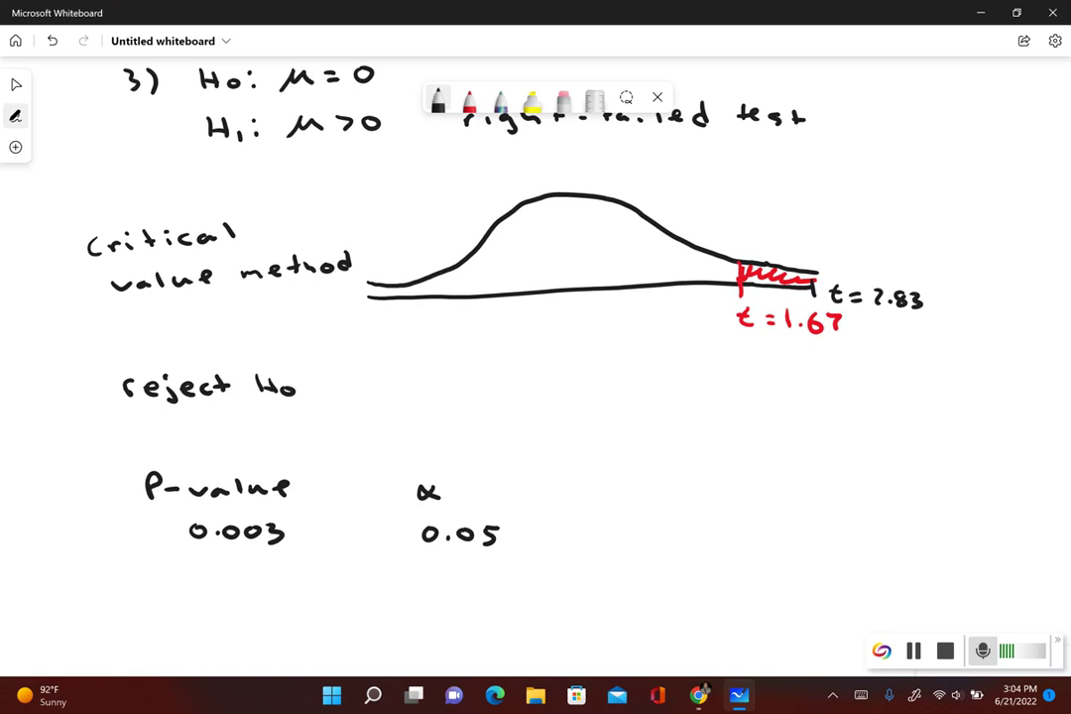
{"action": "mouse_move", "coordinate": [366, 480]}
{"action": "left_mouse_down"}
{"action": "mouse_move", "coordinate": [352, 488]}
{"action": "mouse_move", "coordinate": [369, 496]}
{"action": "left_mouse_up"}
{"action": "left_click_drag", "start_coordinate": [352, 503], "coordinate": [369, 503]}
{"action": "mouse_move", "coordinate": [329, 364]}
{"action": "left_mouse_down"}
{"action": "mouse_move", "coordinate": [96, 371]}
{"action": "mouse_move", "coordinate": [337, 379]}
{"action": "left_mouse_up"}
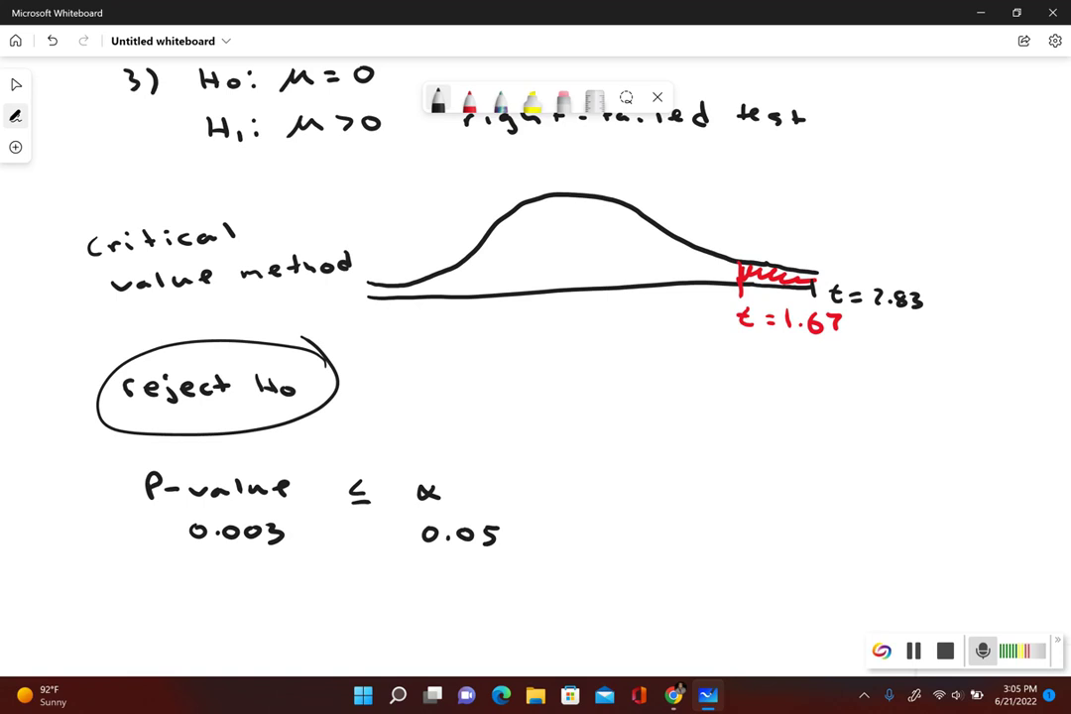
{"action": "scroll", "coordinate": [298, 402], "scroll_direction": "up", "scroll_amount": 3}
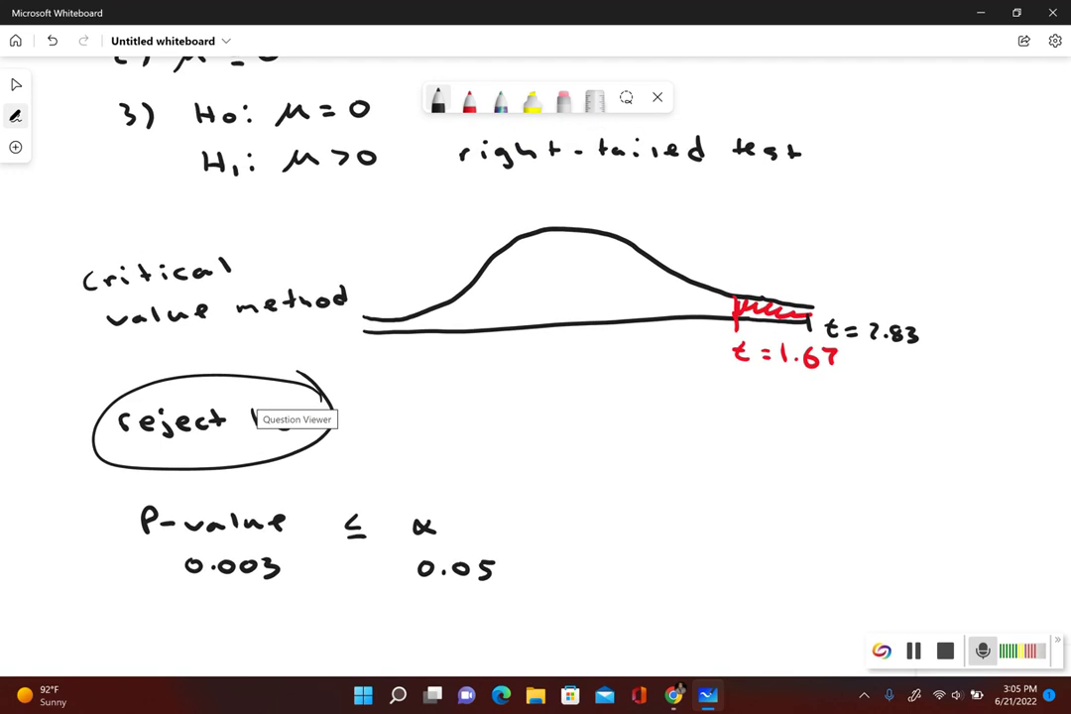
{"action": "scroll", "coordinate": [297, 402], "scroll_direction": "up", "scroll_amount": 6}
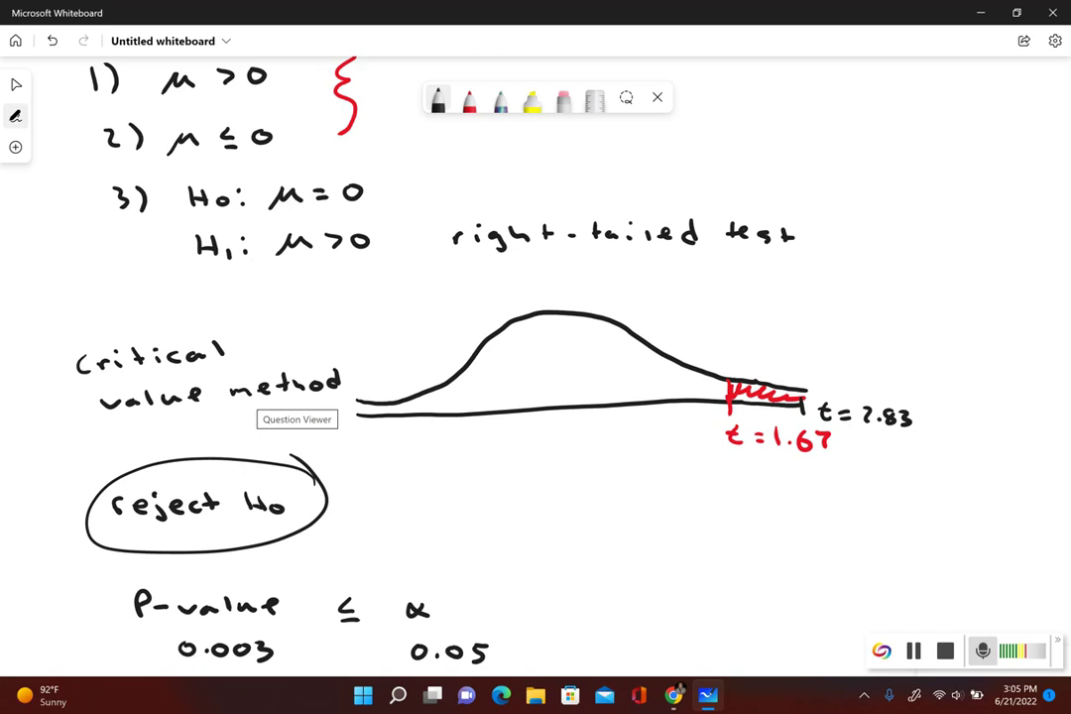
Maximize the homework and fill the first two blanks with Reject and sufficient evidence
{"action": "mouse_move", "coordinate": [673, 694]}
{"action": "left_click", "coordinate": [629, 609]}
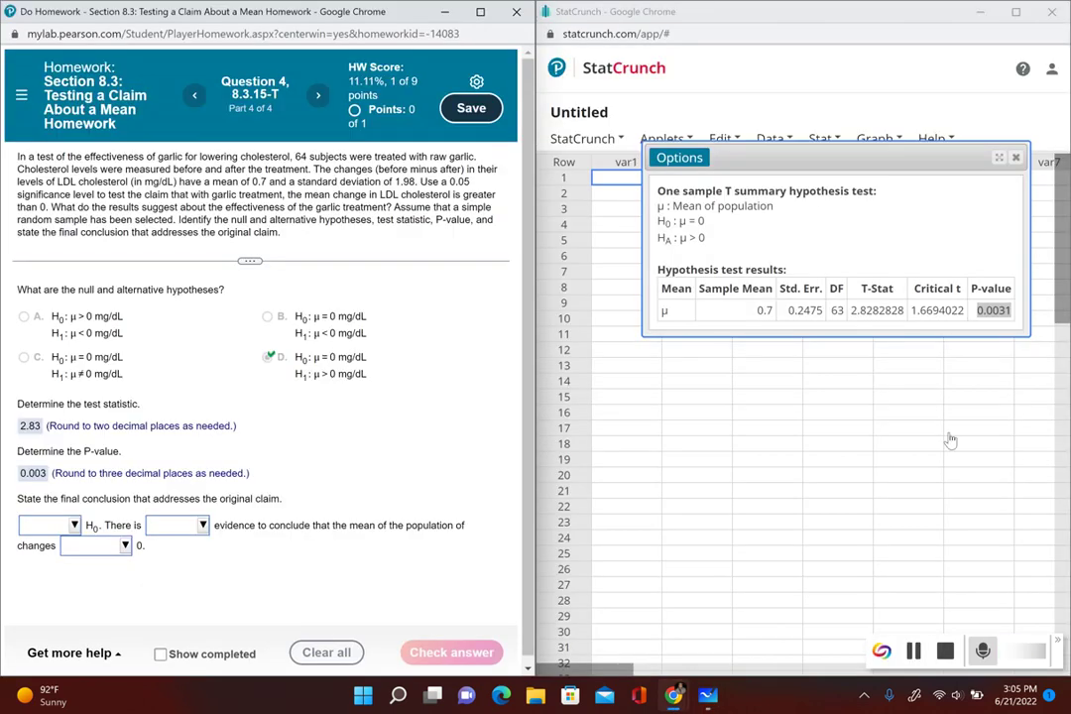
{"action": "double_click", "coordinate": [407, 12]}
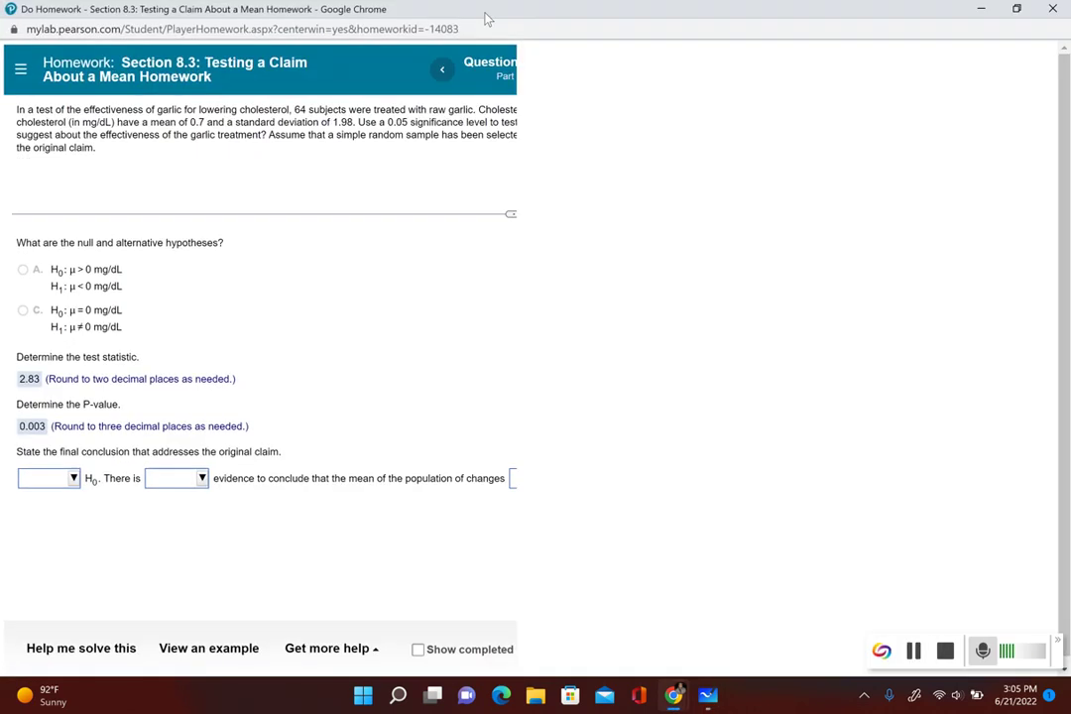
{"action": "left_click", "coordinate": [48, 478]}
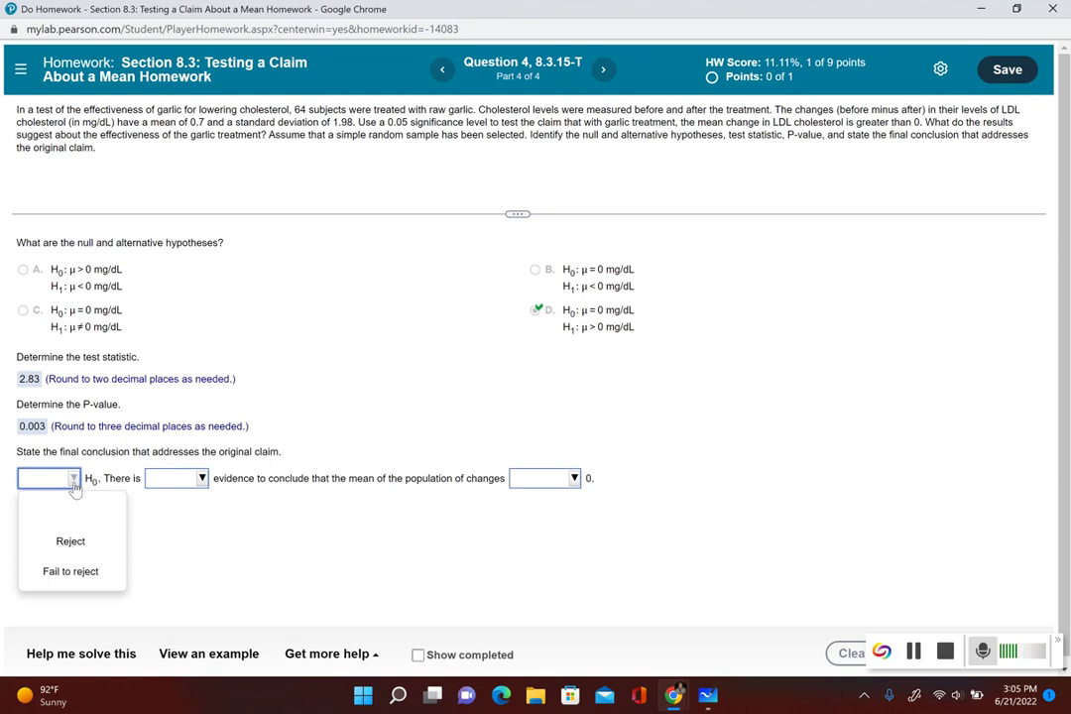
{"action": "left_click", "coordinate": [70, 542]}
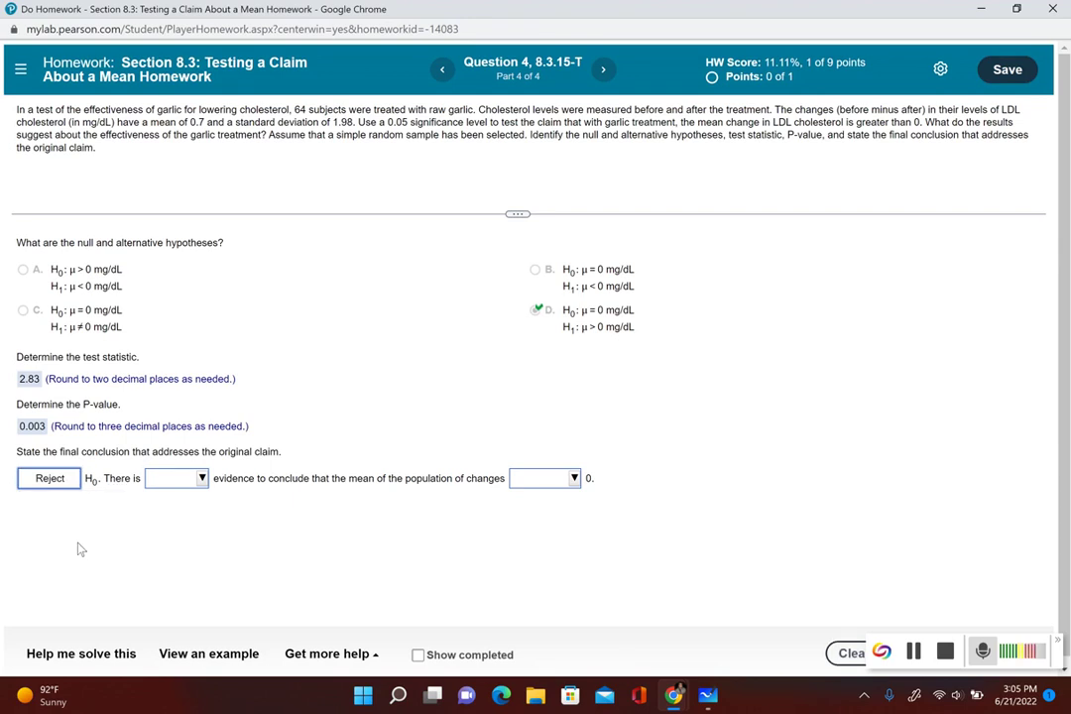
{"action": "left_click", "coordinate": [209, 481]}
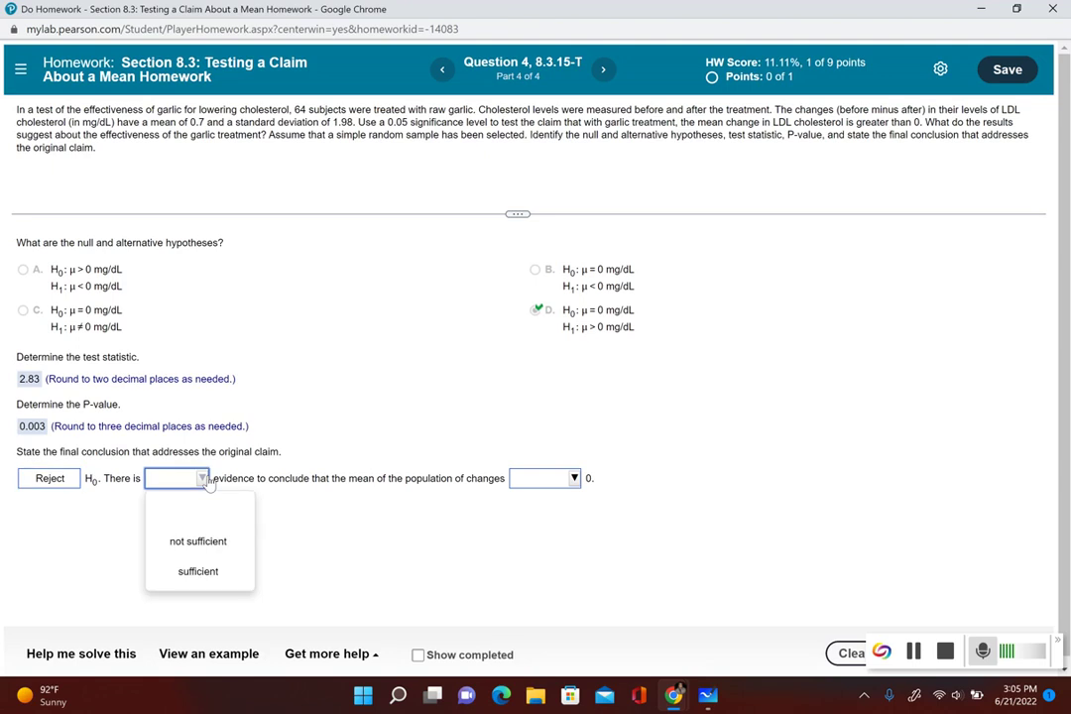
{"action": "left_click", "coordinate": [198, 571]}
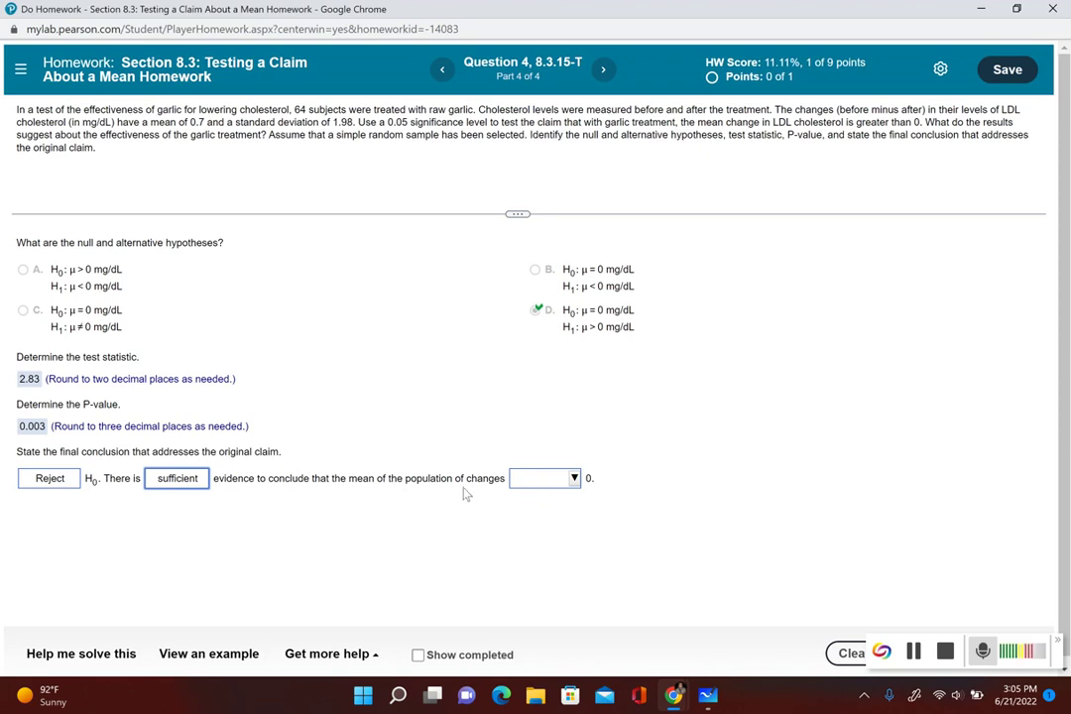
Choose 'is greater than' for the comparison and submit the conclusion for checking
{"action": "left_click", "coordinate": [575, 479]}
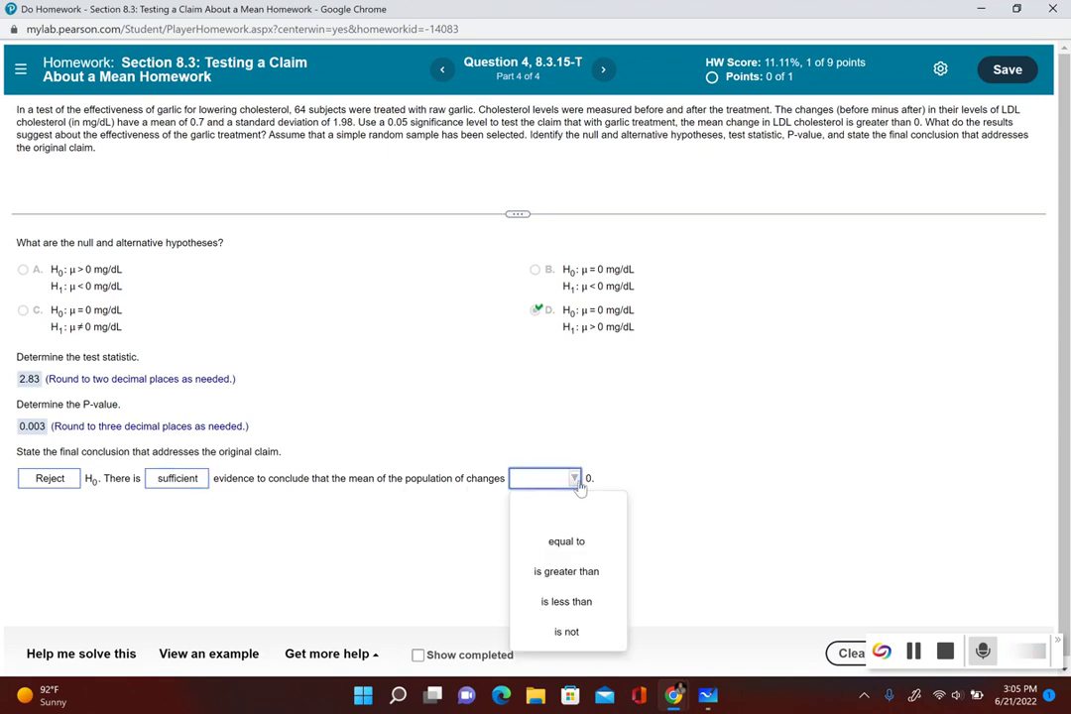
{"action": "left_click", "coordinate": [583, 572]}
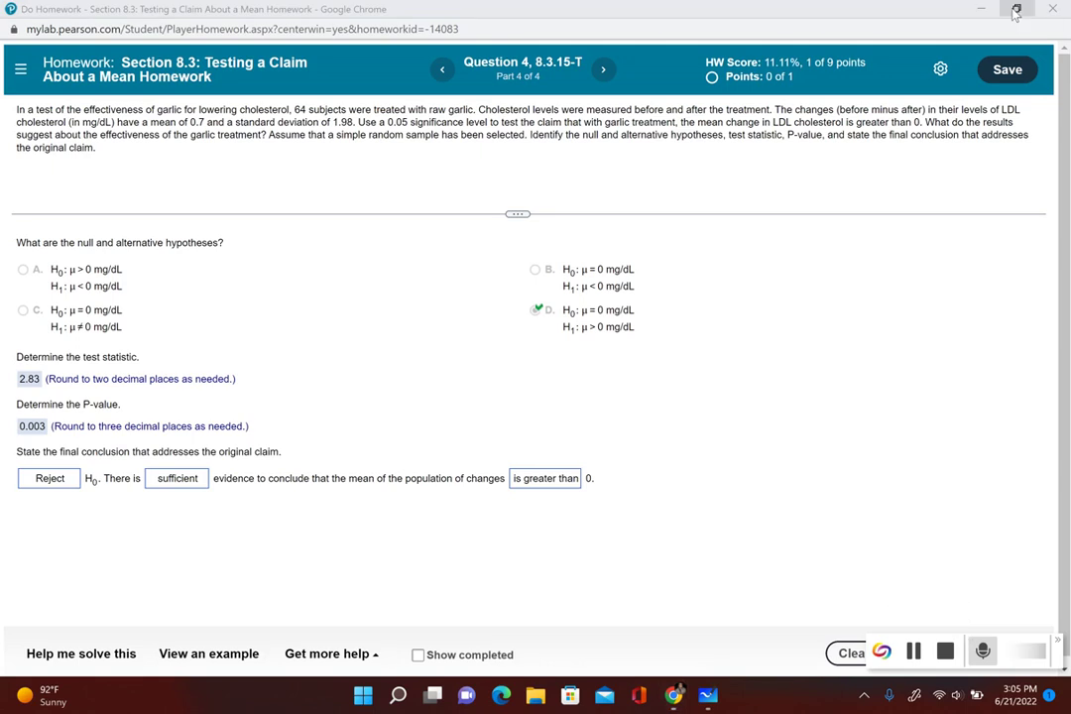
{"action": "mouse_move", "coordinate": [1015, 12]}
{"action": "left_click", "coordinate": [919, 50]}
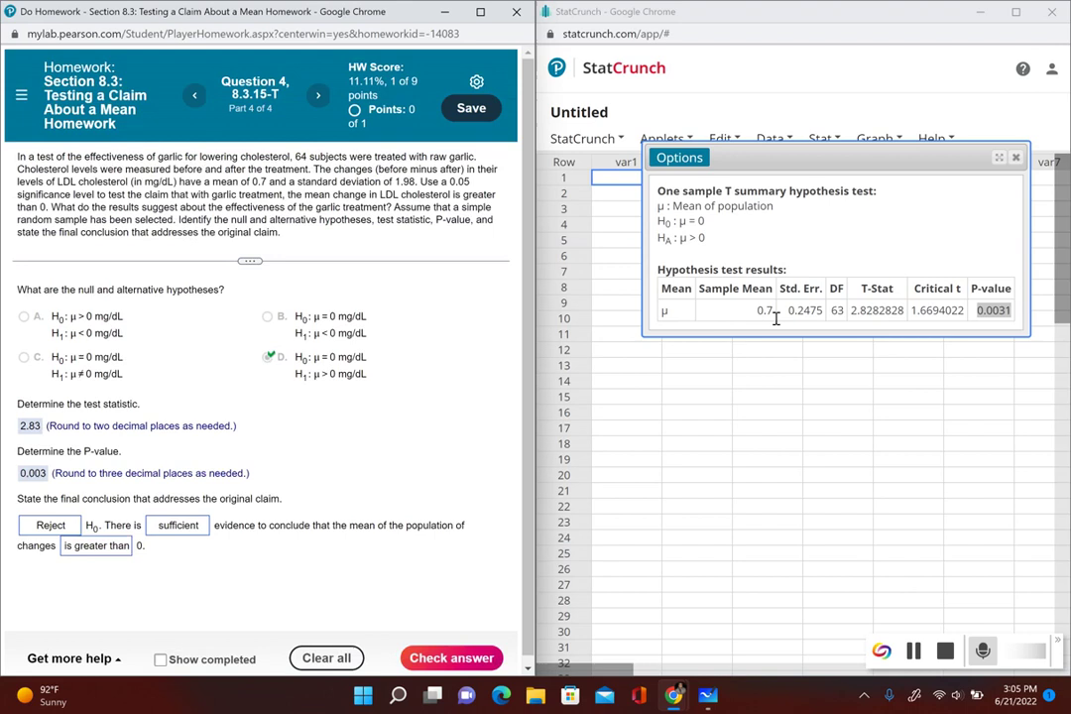
{"action": "left_click", "coordinate": [451, 653]}
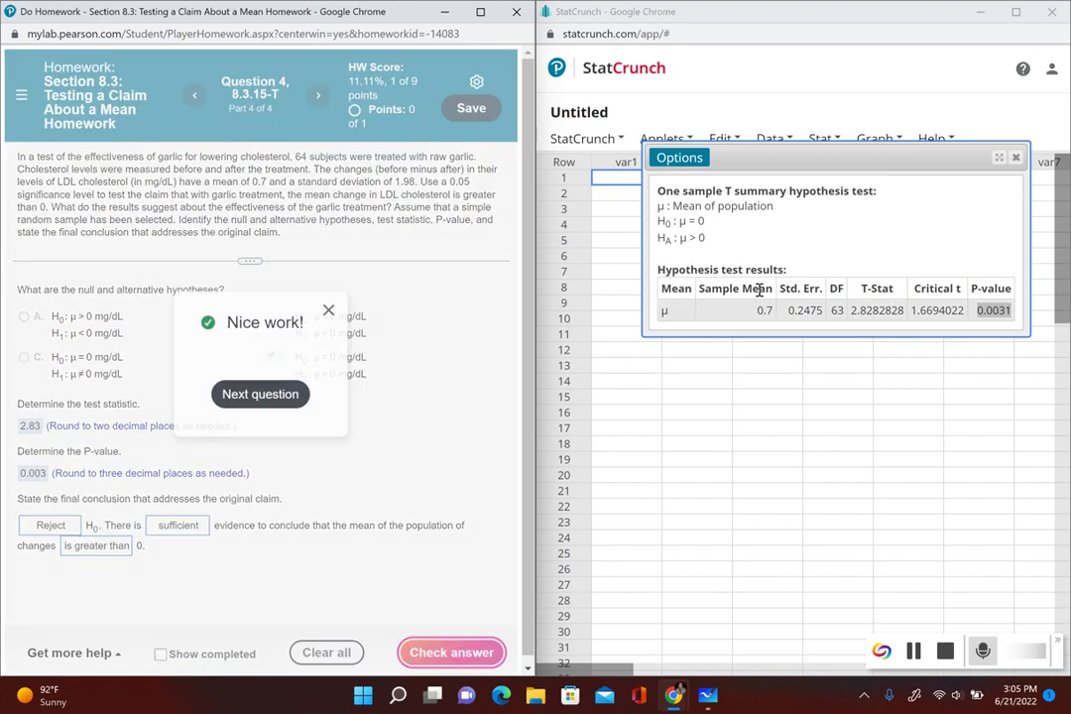